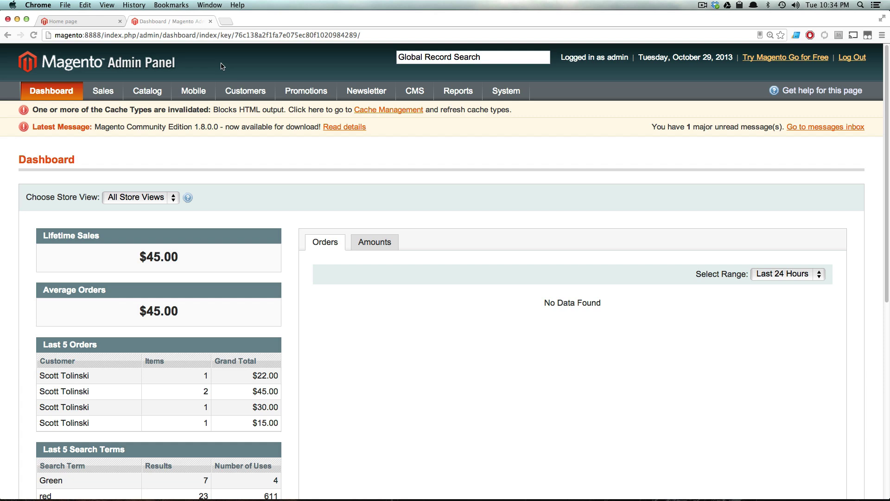
Open Catalog > Manage Categories in a separate browser tab.
mouse_move(157, 93)
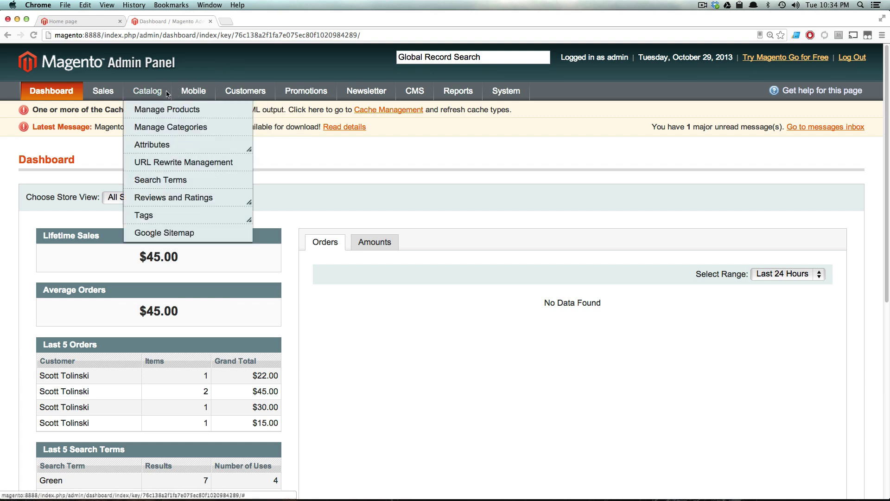
right_click(170, 128)
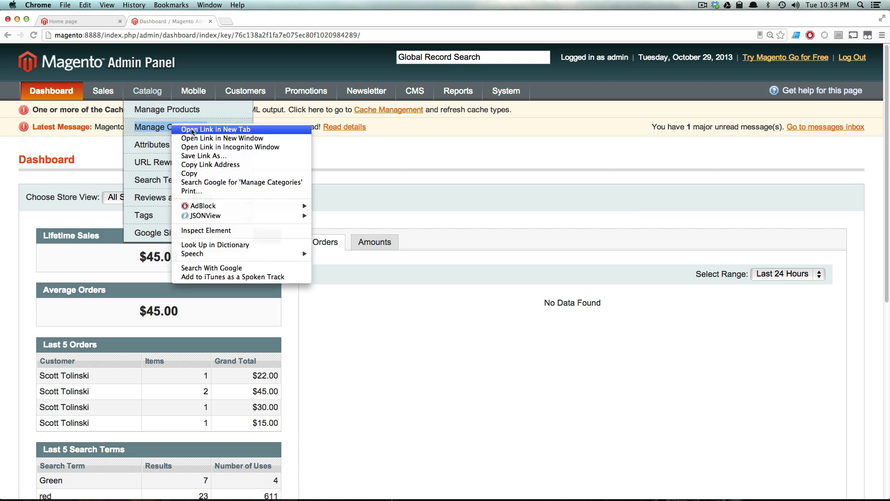
key("Escape")
left_click(247, 23)
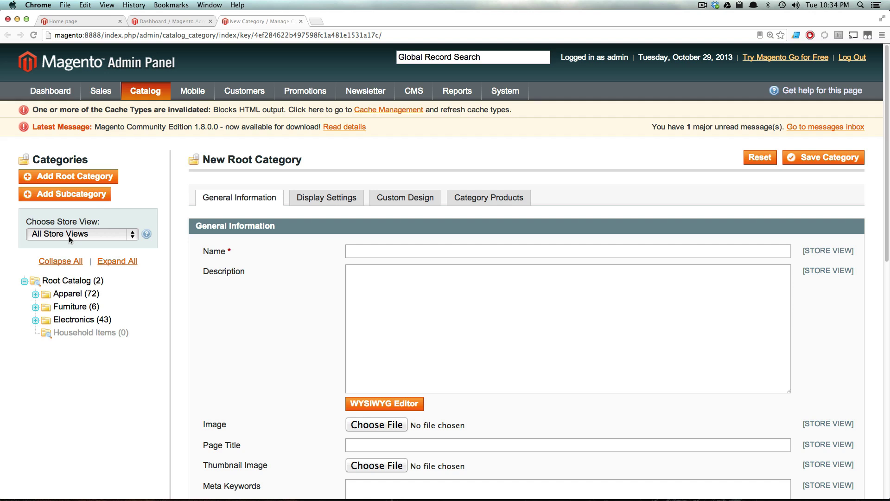
Add and save a subcategory named 'Software License' under Root Catalog.
left_click(68, 282)
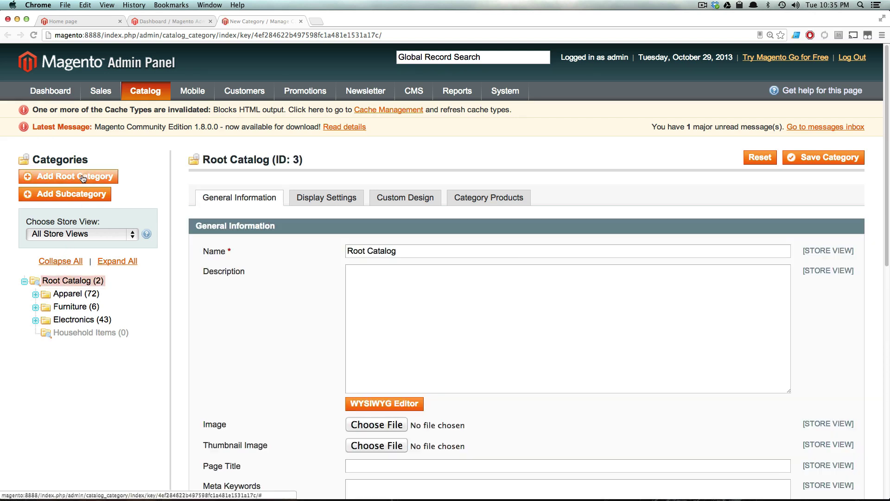
left_click(78, 194)
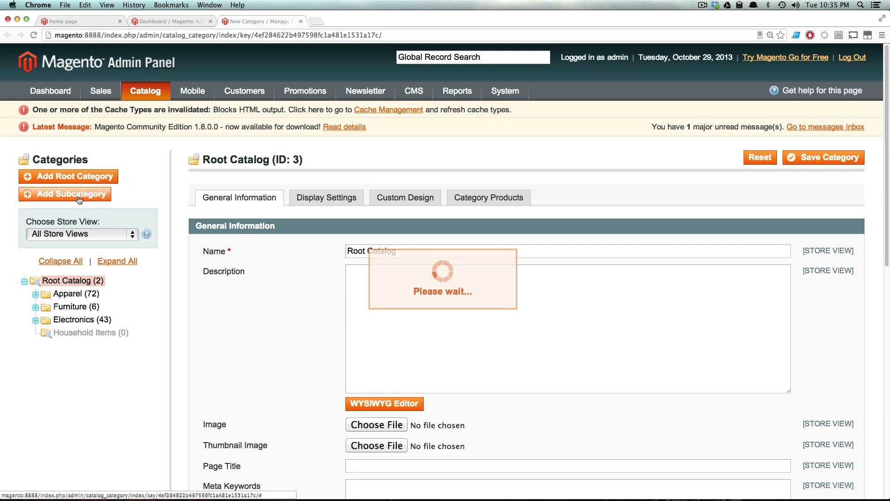
left_click(459, 251)
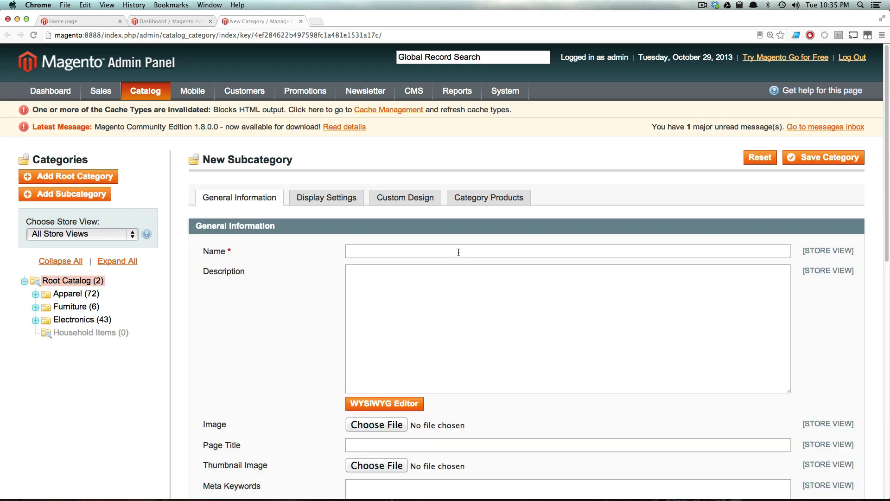
type("Software License")
left_click(847, 159)
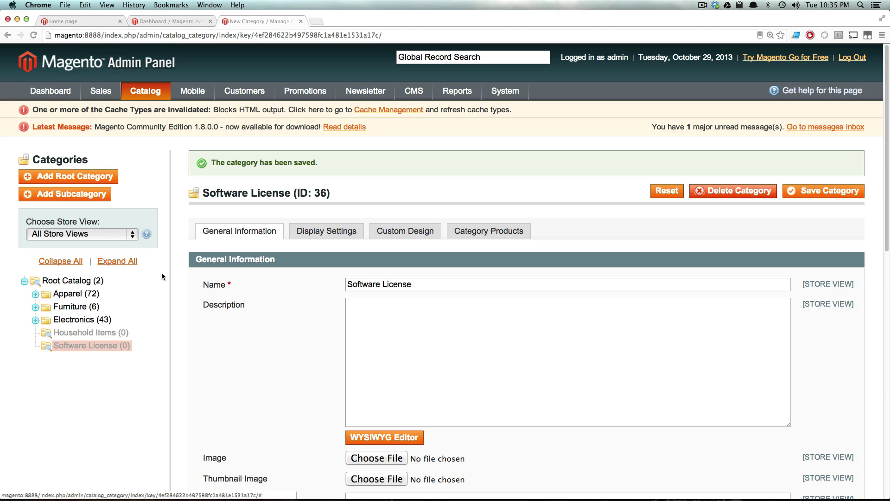
Set the Software License category's Is Active to Yes and save it again.
scroll(116, 312, "down", 5)
scroll(357, 358, "down", 4)
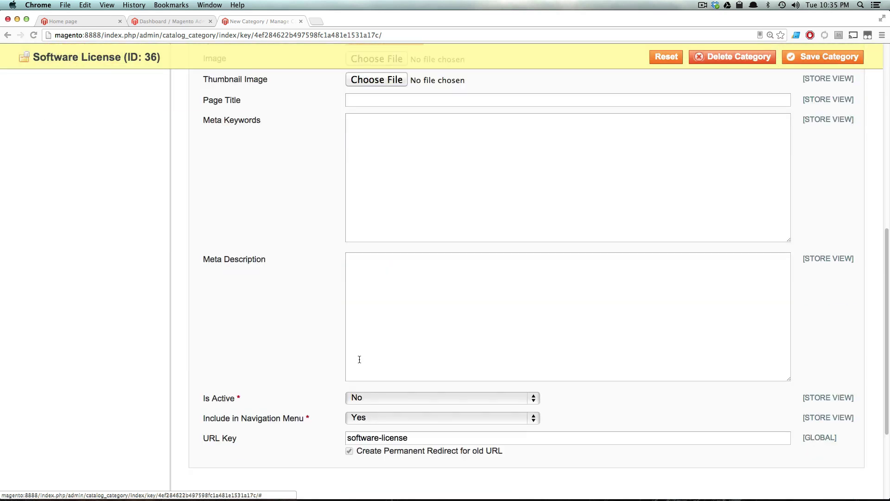
left_click(416, 397)
left_click(412, 390)
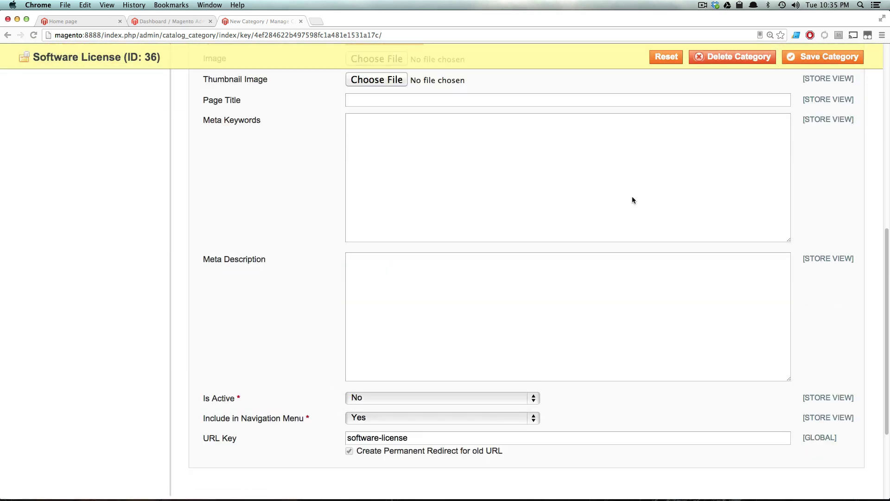
left_click(822, 57)
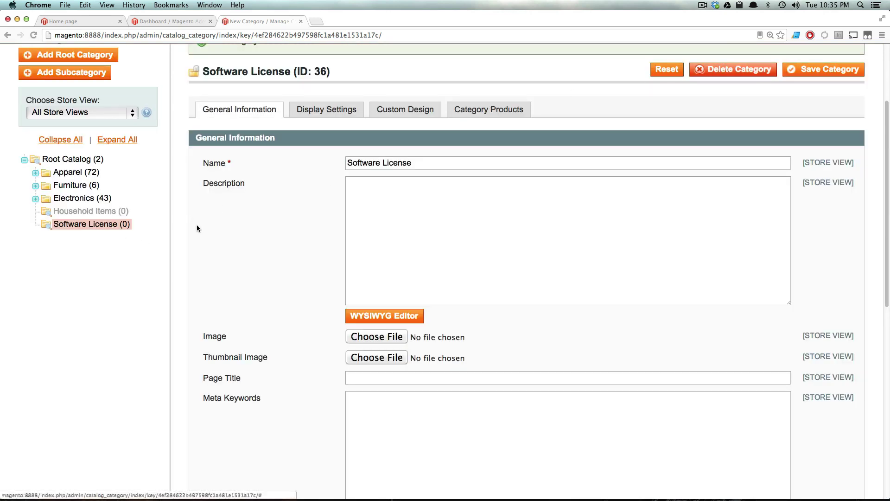
scroll(197, 226, "up", 3)
Start a new product of type Virtual Product with the Default attribute set.
mouse_move(101, 92)
mouse_move(145, 92)
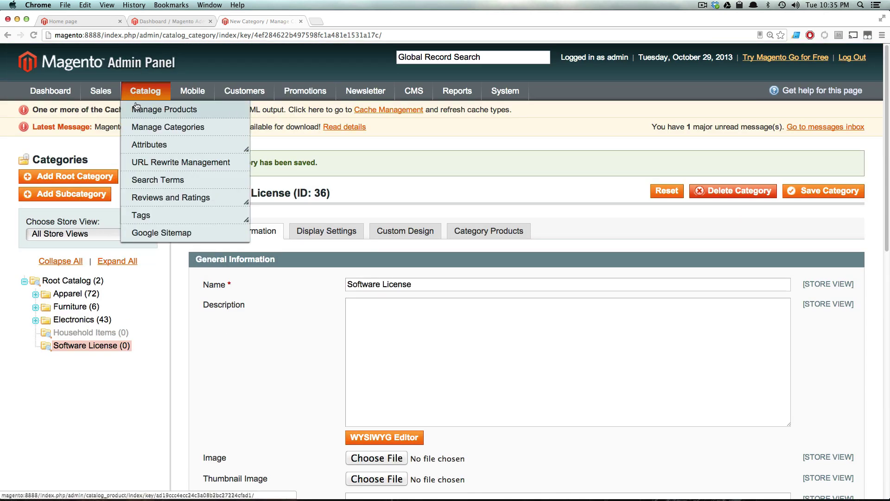
left_click(137, 107)
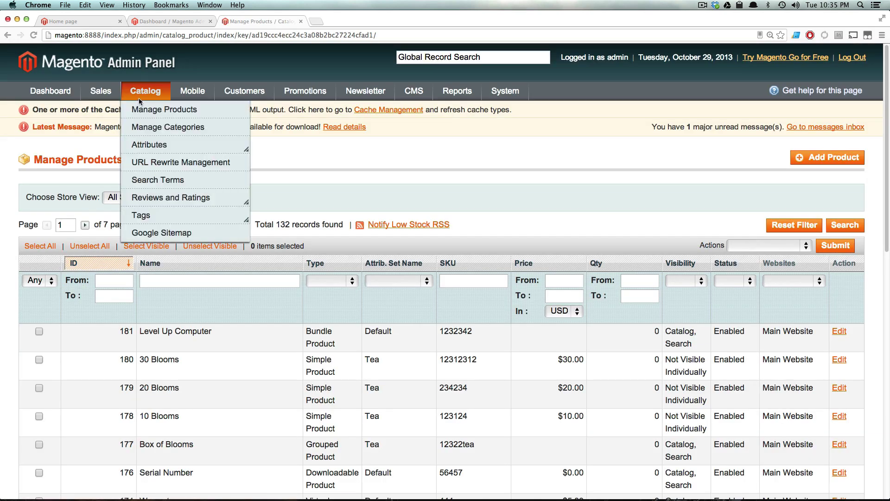
left_click(828, 157)
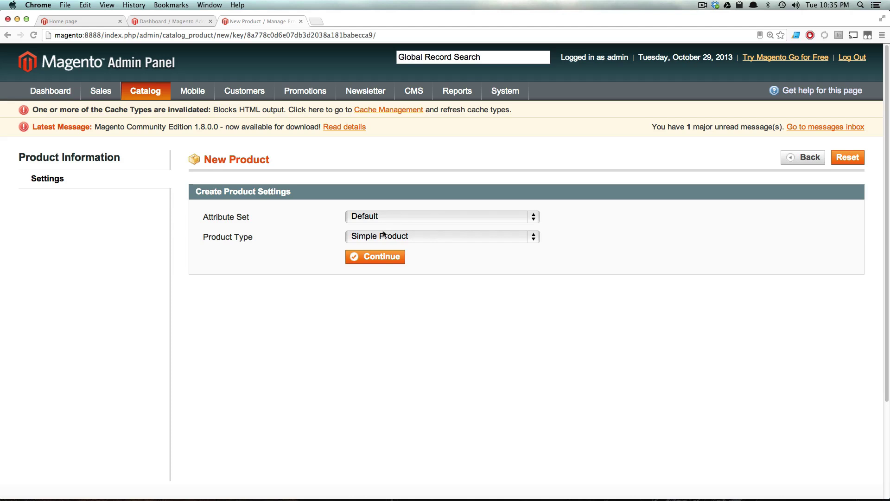
left_click(378, 239)
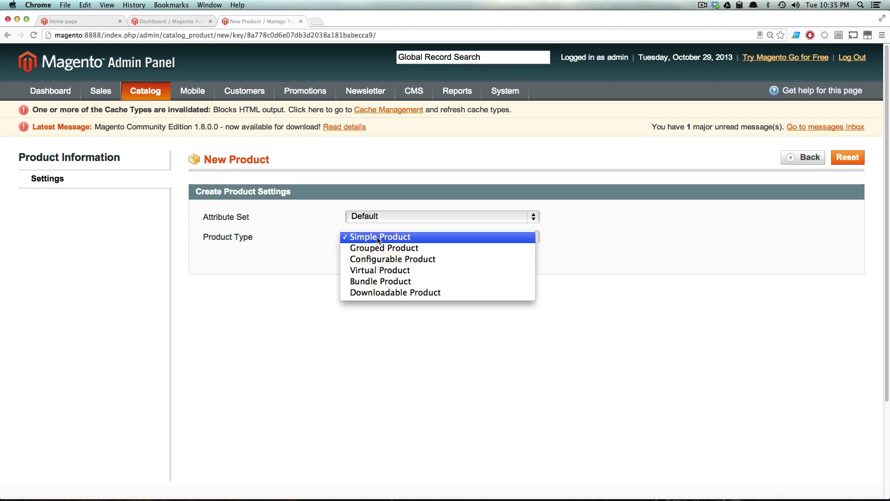
left_click(416, 273)
left_click(388, 262)
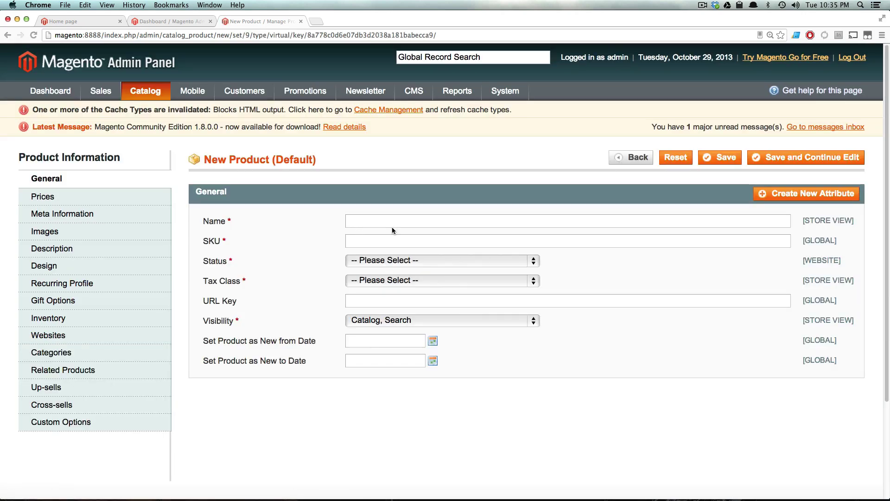
left_click(392, 219)
Name the product 'Level Up Tuts Pro 1 Year Account', SKU 12312556, status Enabled, tax class None.
type("Level Up Tuts Pro 1 Year ")
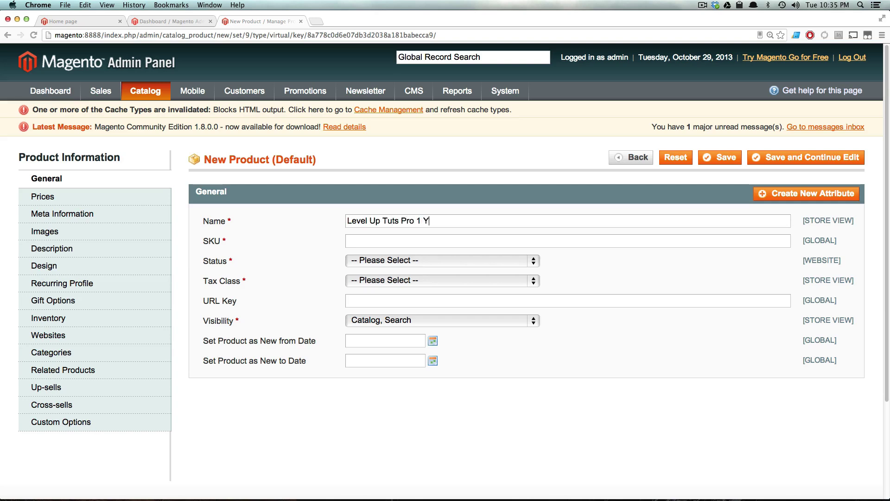
type("Account")
left_click(418, 243)
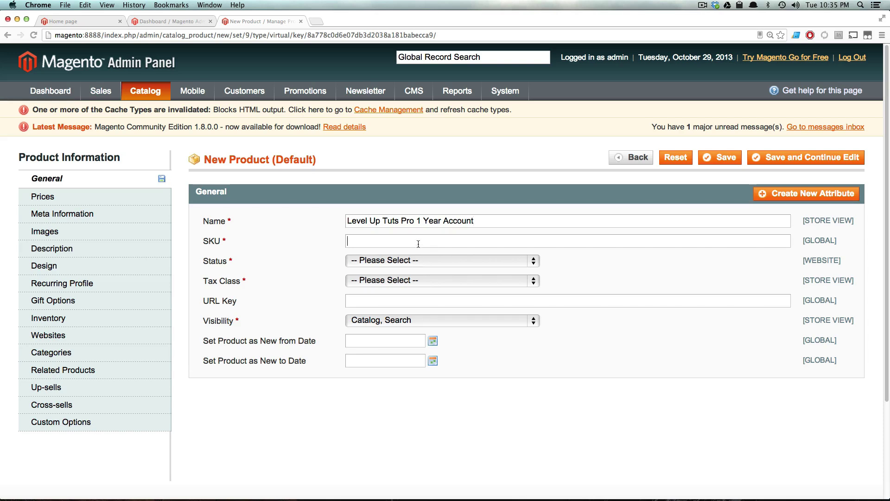
type("12312556")
left_click(414, 260)
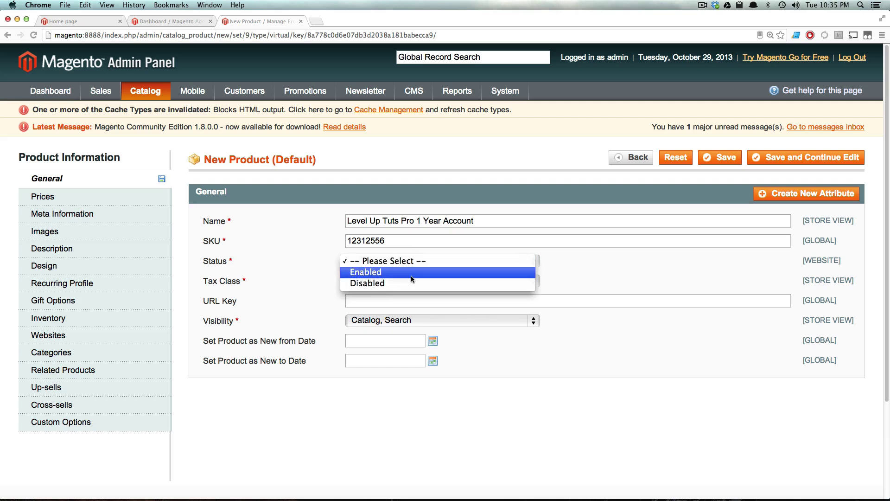
left_click(410, 275)
left_click(408, 281)
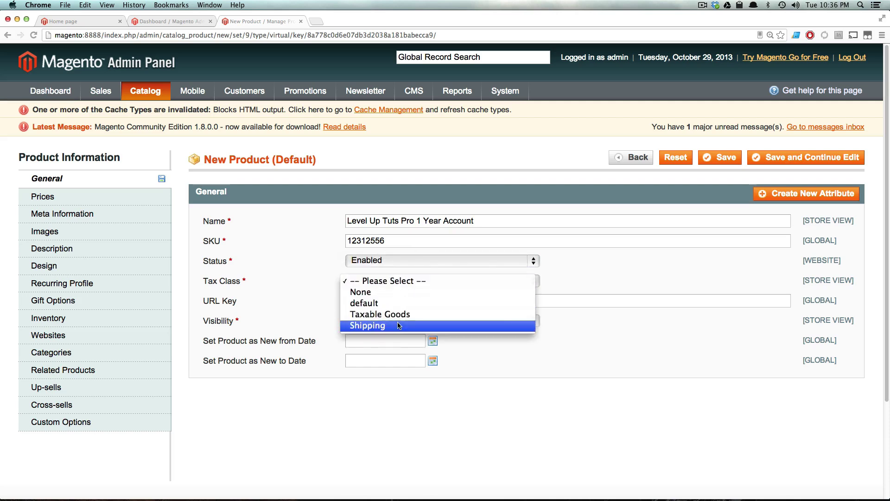
left_click(377, 292)
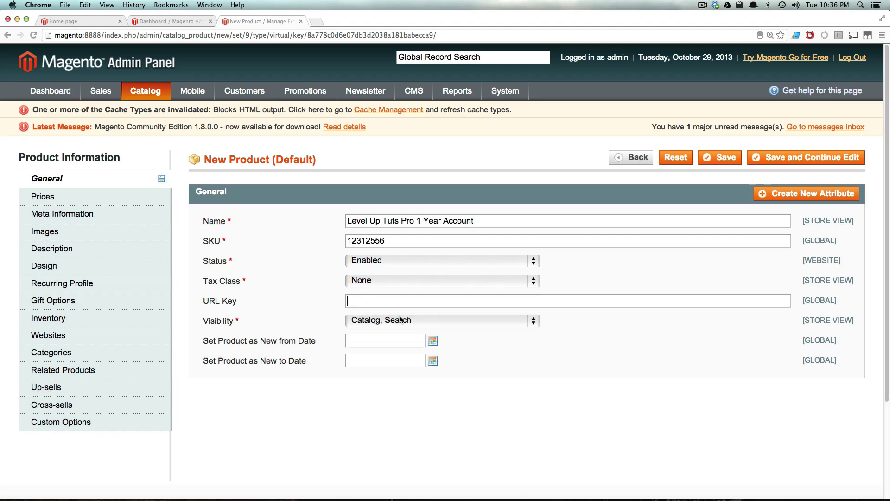
Review the entered name and SKU values, then go to the Prices section.
left_click_drag(446, 241, 340, 240)
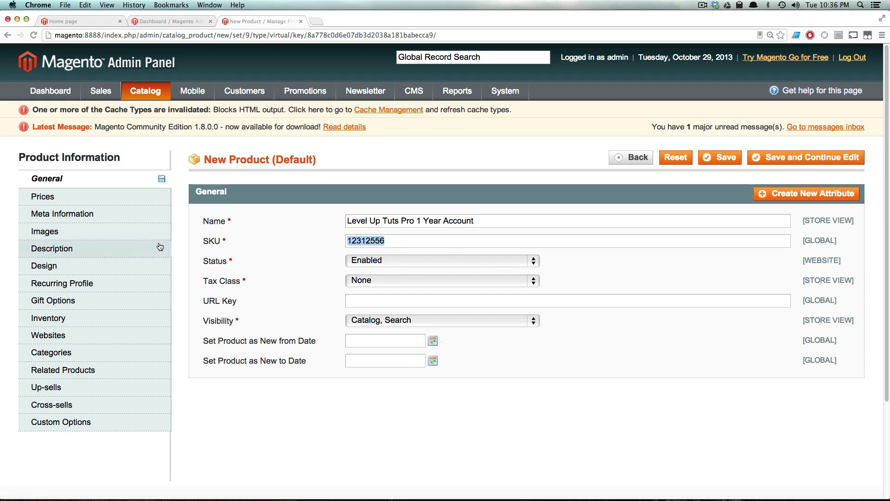
left_click_drag(475, 221, 347, 220)
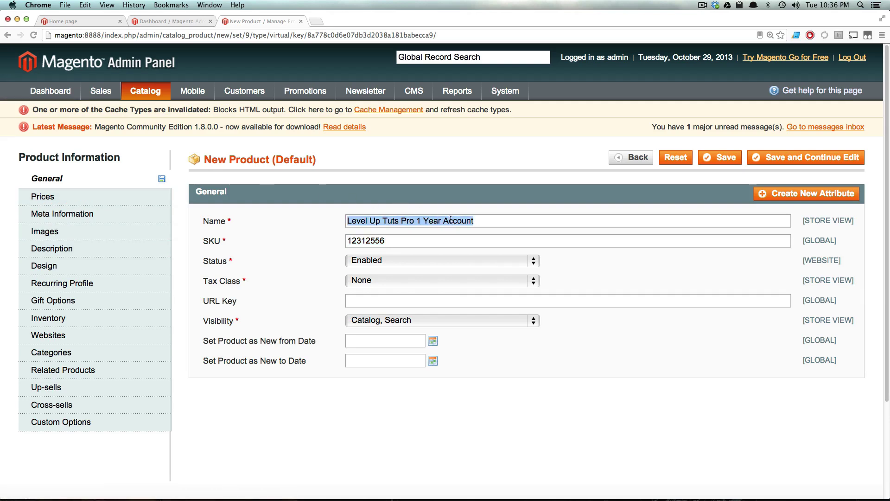
left_click(450, 220)
left_click_drag(444, 221, 332, 219)
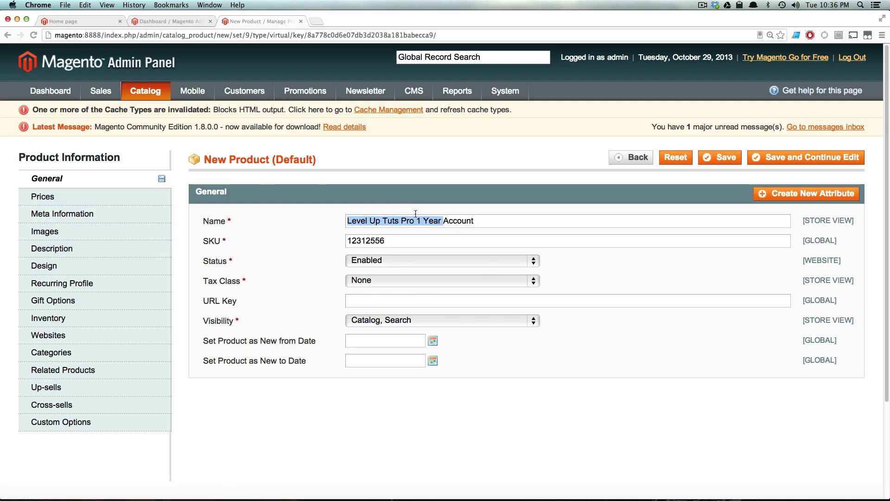
key("Left")
left_click_drag(478, 223, 312, 208)
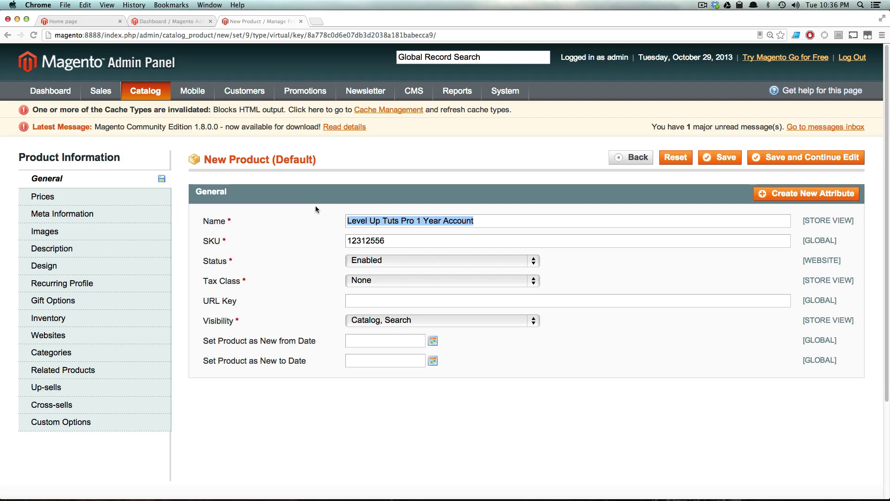
left_click(123, 200)
Set the product price to 100.
left_click(392, 225)
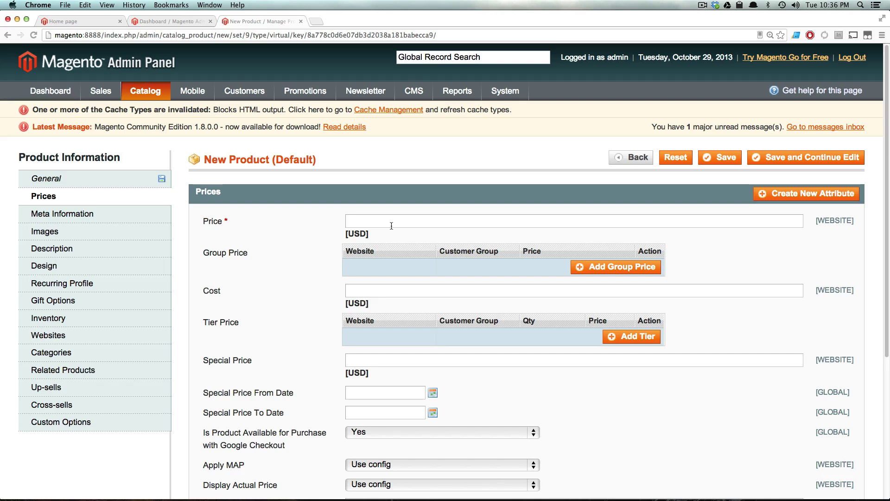
type("100")
left_click(112, 217)
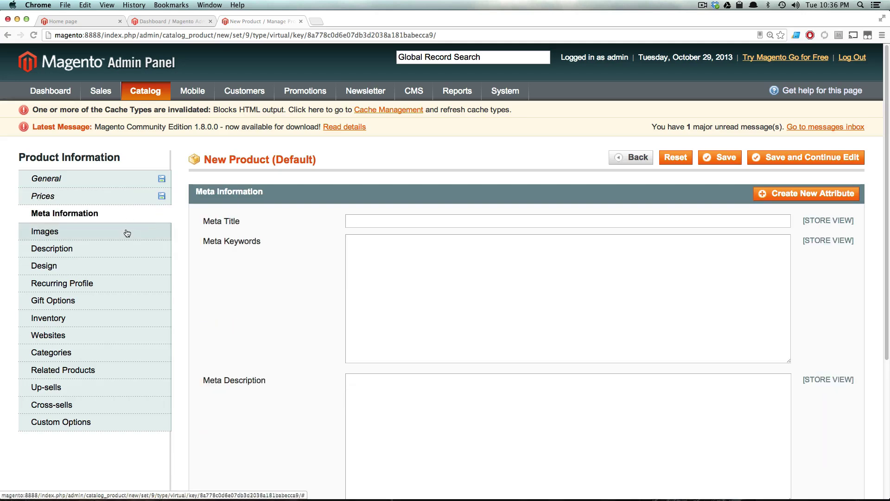
left_click(125, 232)
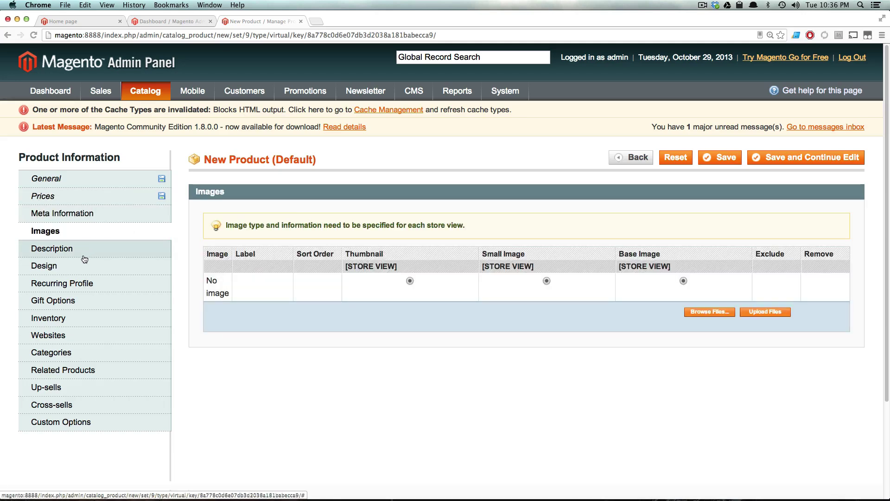
Fill both Description and Short Description with 'Level Up Tuts Pro'.
left_click(88, 255)
left_click(379, 238)
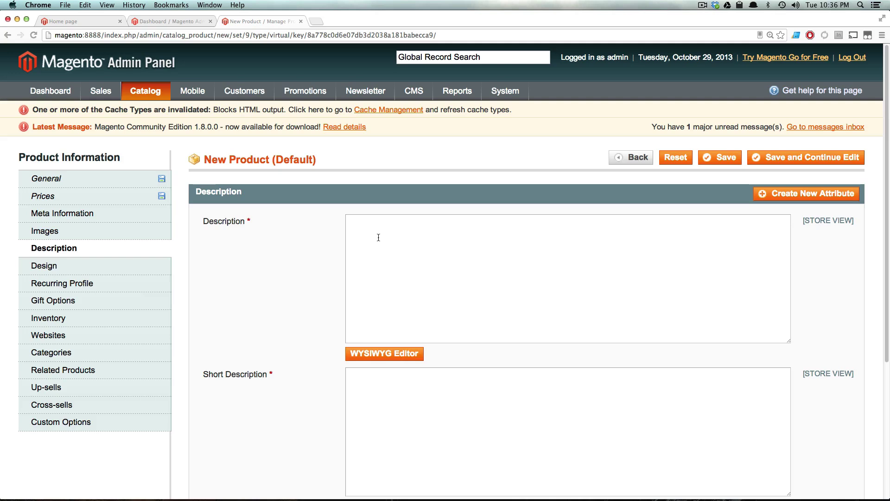
type("Level Up Tuts Pro")
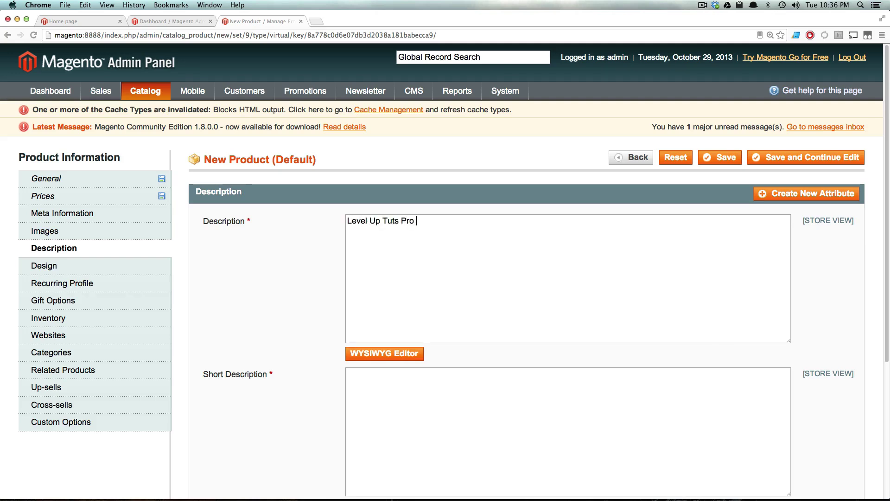
key("super+a")
key("super+c")
key("Tab")
key("super+v")
left_click(73, 267)
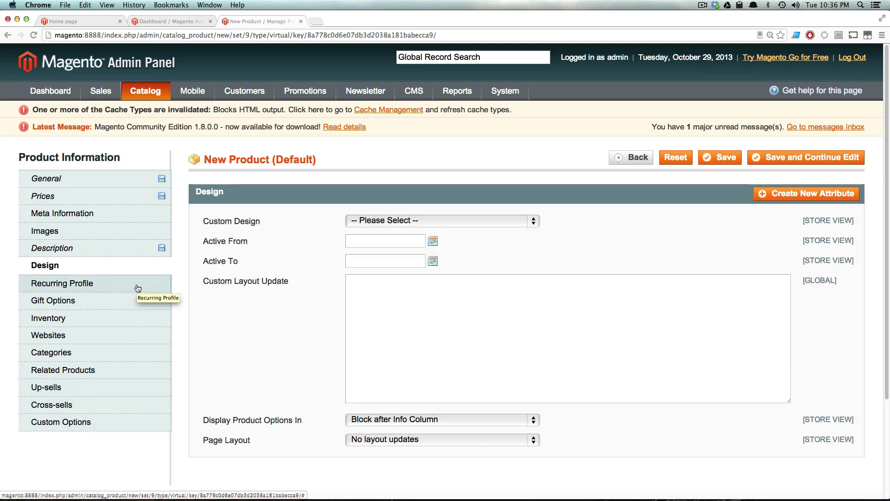
left_click(74, 248)
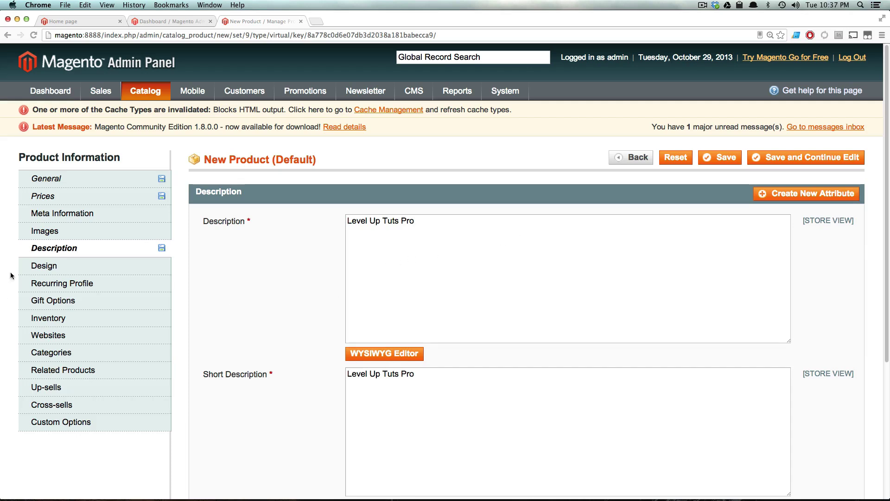
left_click(45, 266)
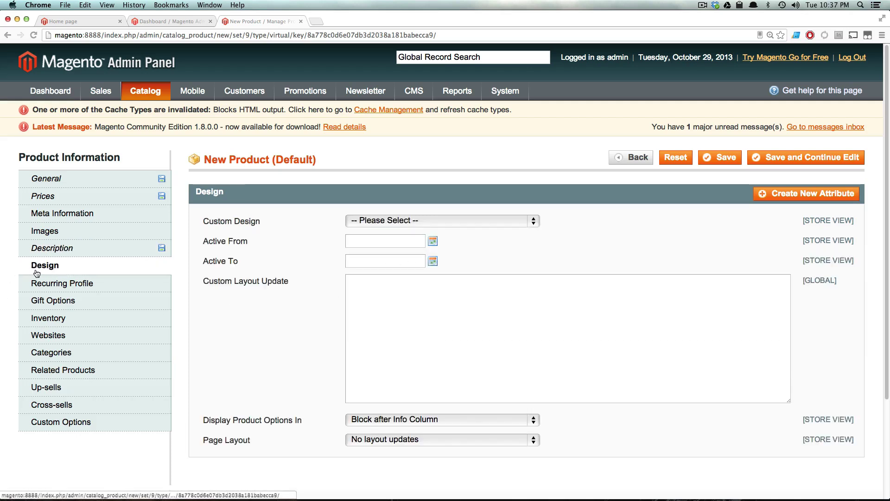
Show the Recurring Profile settings, leaving Enable Recurring Profile at No.
left_click(91, 288)
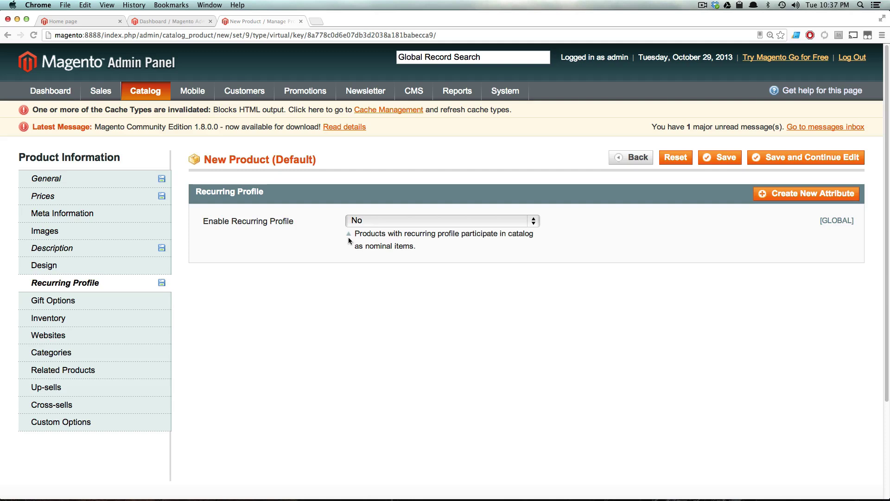
Mark the product In Stock and set Manage Stock to No instead of the config default.
left_click(101, 302)
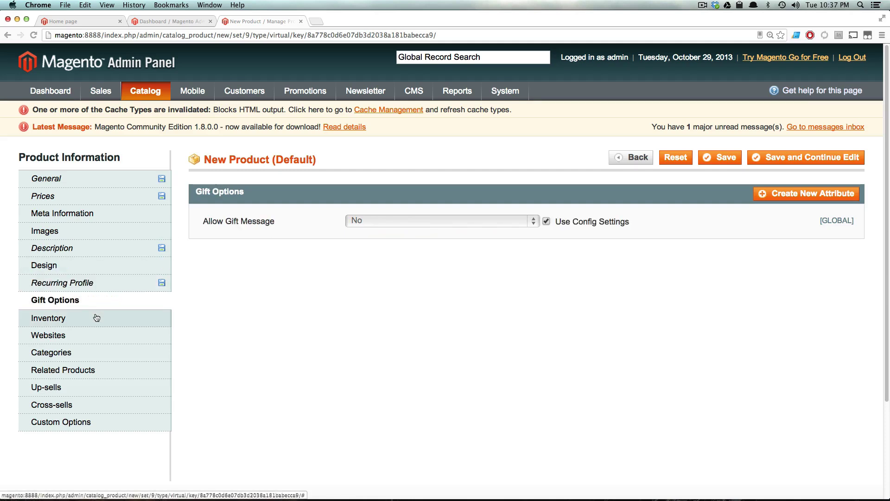
left_click(96, 318)
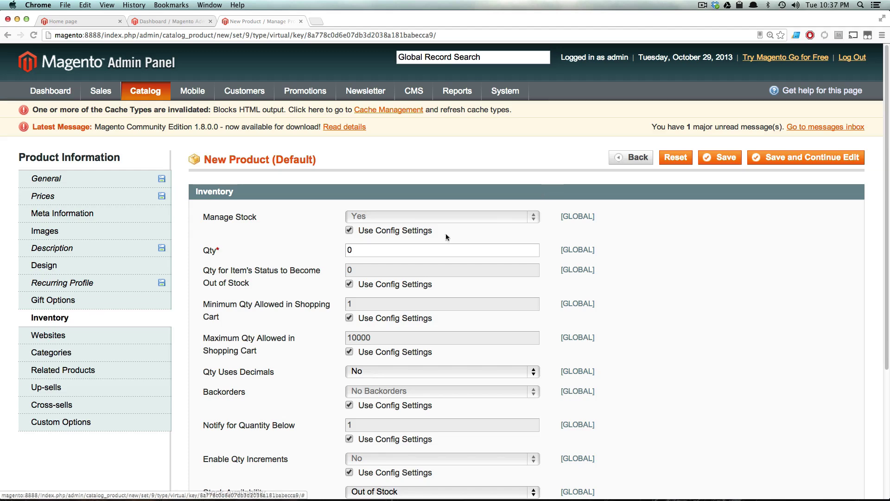
scroll(378, 252, "down", 4)
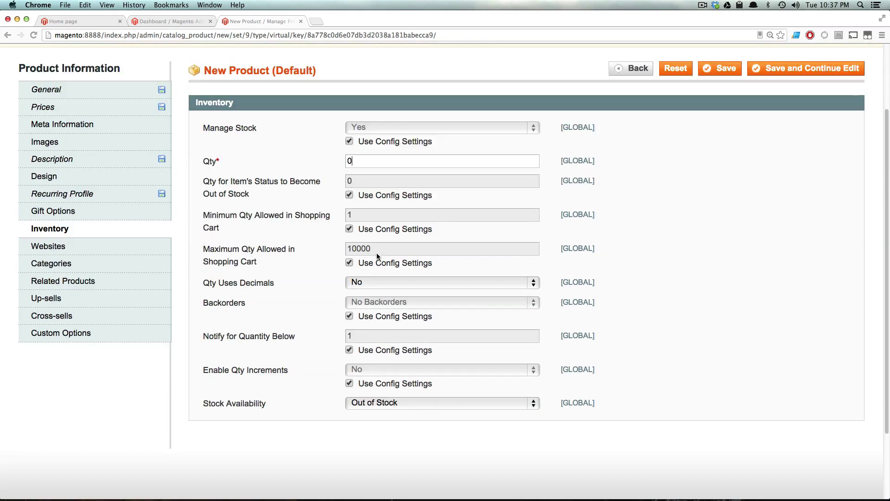
left_click(371, 402)
left_click(371, 391)
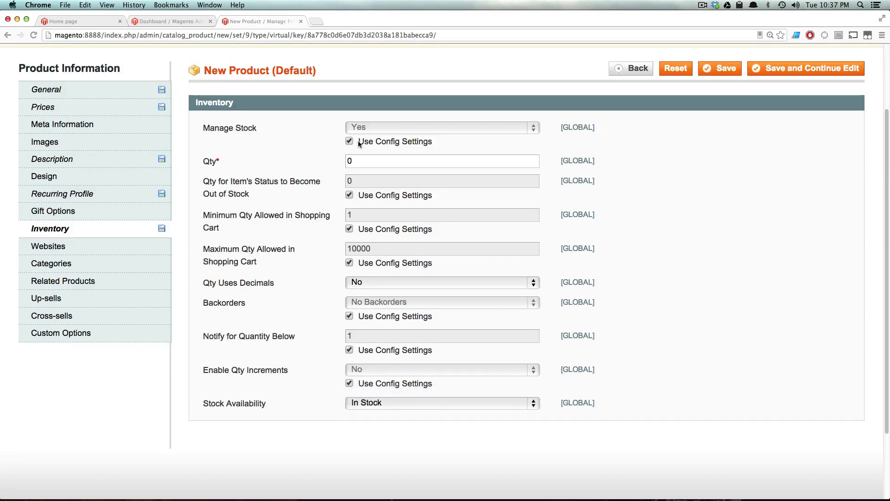
left_click(349, 141)
left_click(364, 127)
left_click(371, 144)
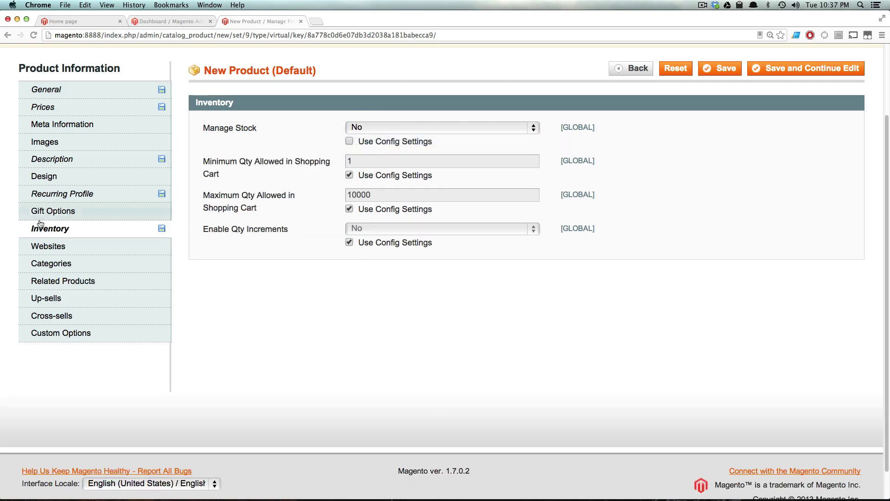
Assign the product to Main Website and the Software License category.
left_click(50, 244)
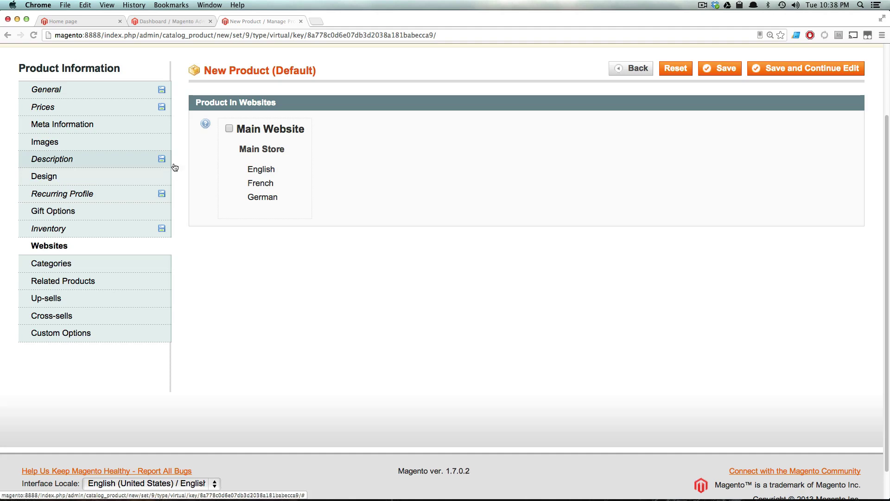
left_click(230, 128)
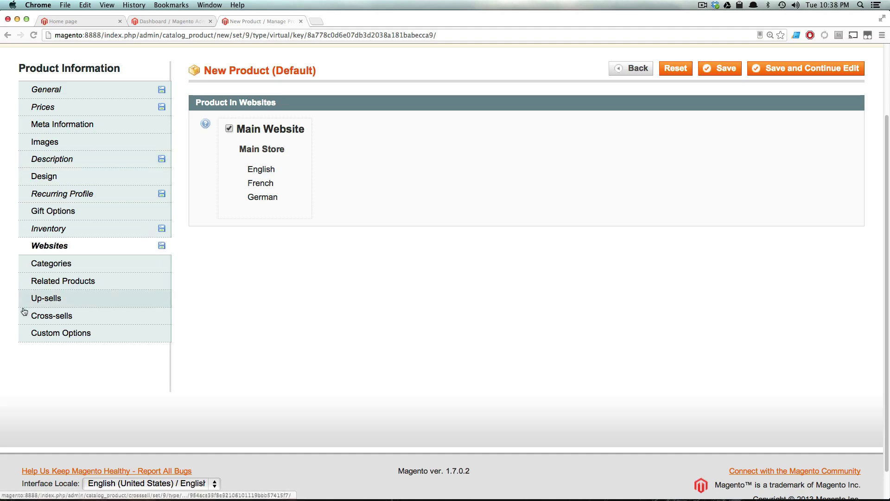
left_click(85, 262)
left_click(239, 188)
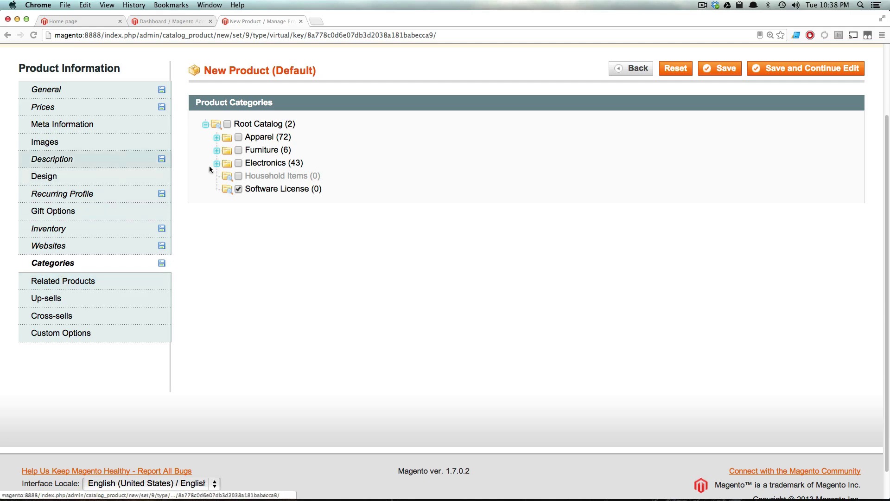
left_click(67, 287)
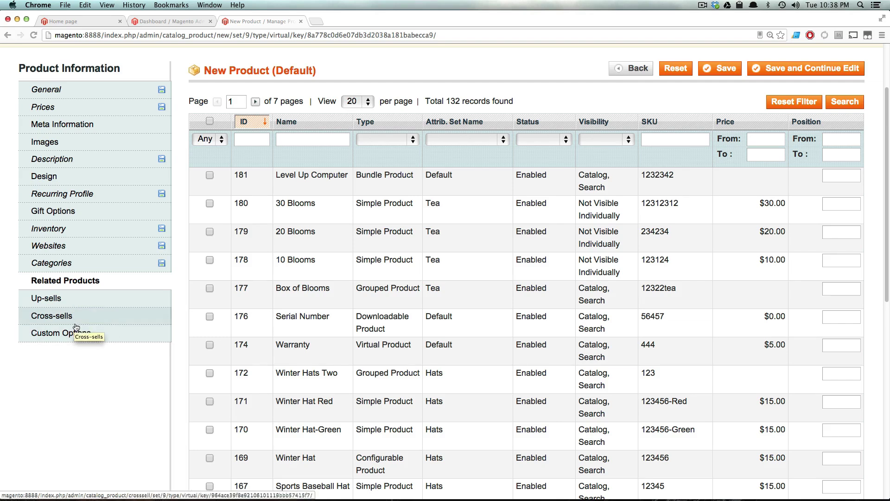
left_click(79, 342)
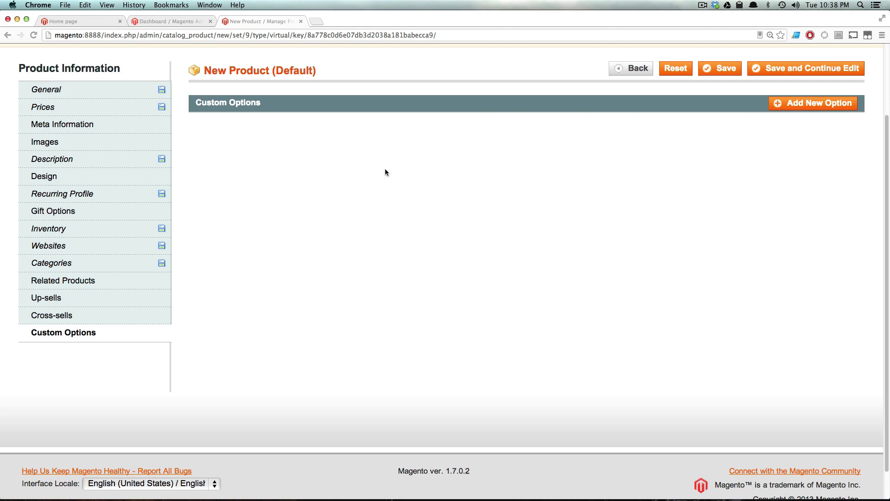
Add a custom option titled 'Elite Member' with a Checkbox input type.
left_click(801, 105)
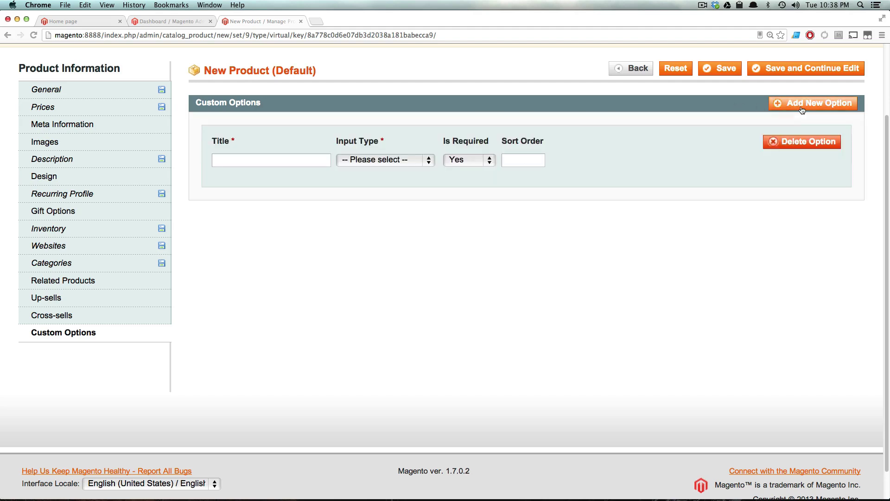
left_click(257, 160)
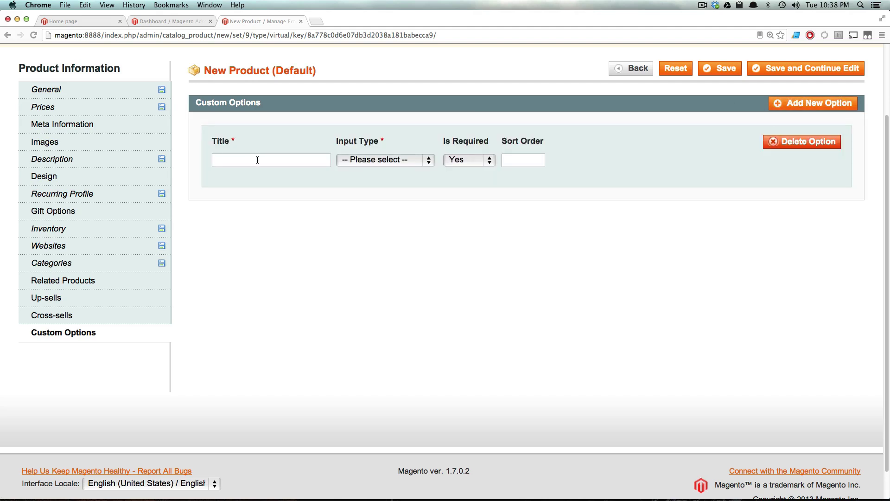
type("Elite Member")
left_click(371, 160)
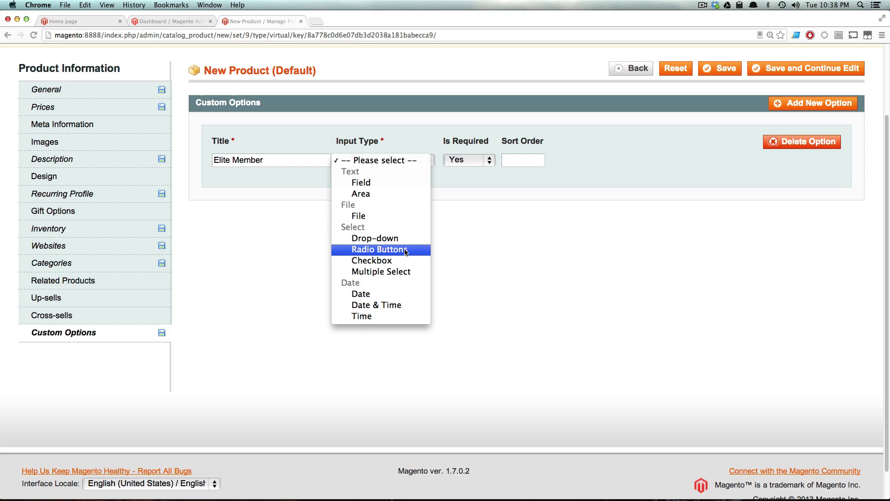
left_click(410, 263)
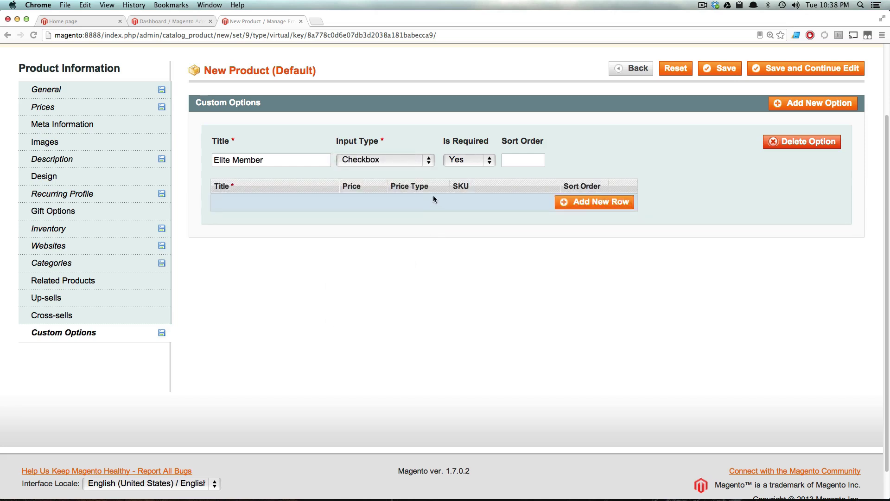
left_click(578, 203)
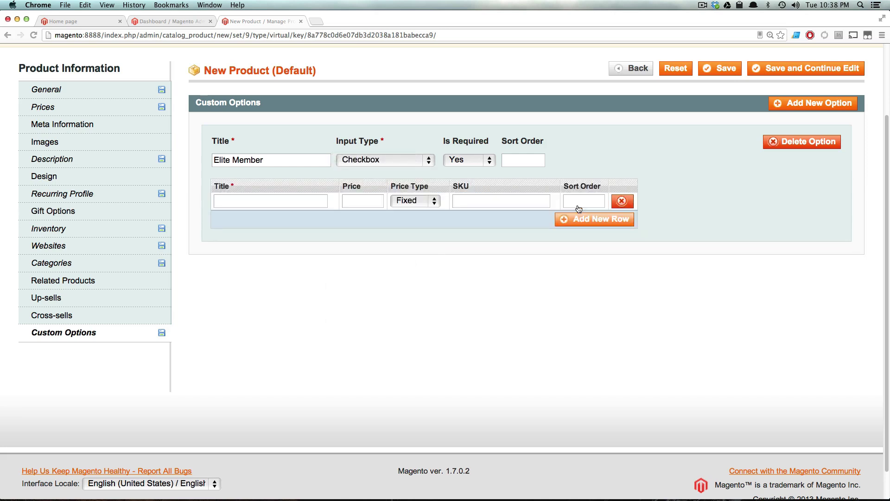
left_click(277, 198)
type("Yes")
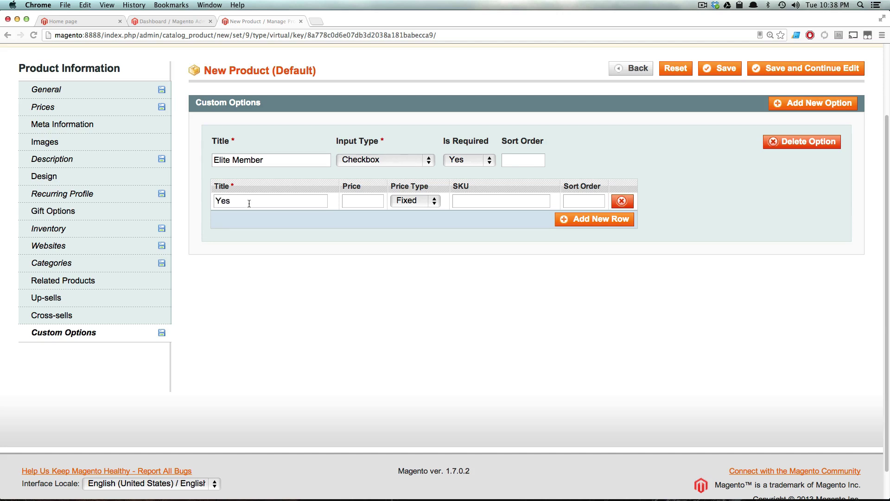
left_click_drag(249, 199, 197, 198)
left_click(304, 199)
left_click(381, 204)
type("50")
left_click(415, 204)
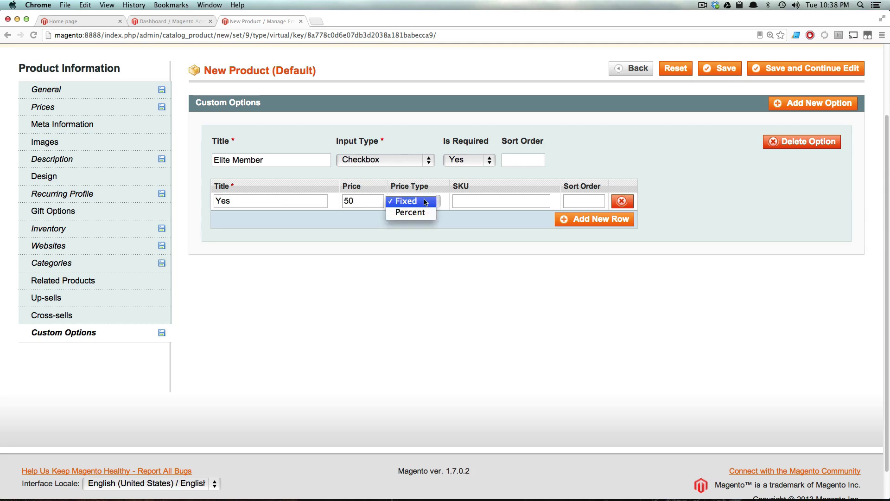
left_click(413, 201)
left_click(500, 201)
type("1231234235423423")
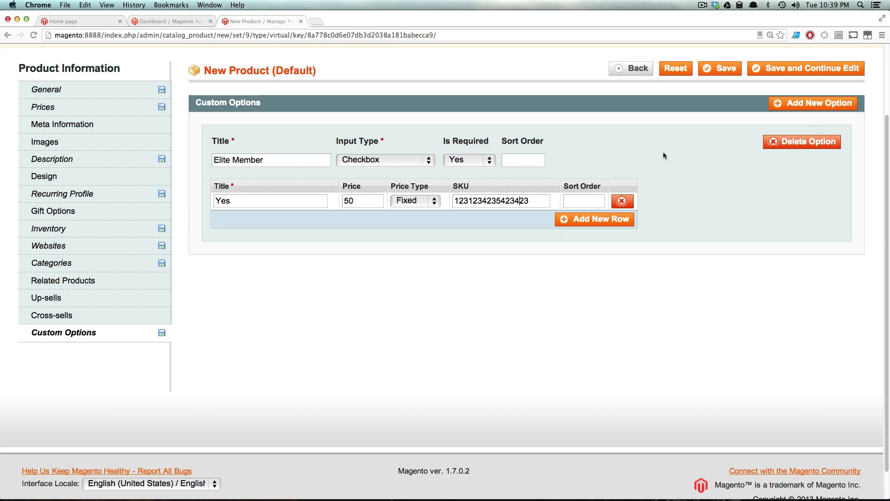
Save the product and view the Software License category on the reloaded storefront.
left_click(735, 71)
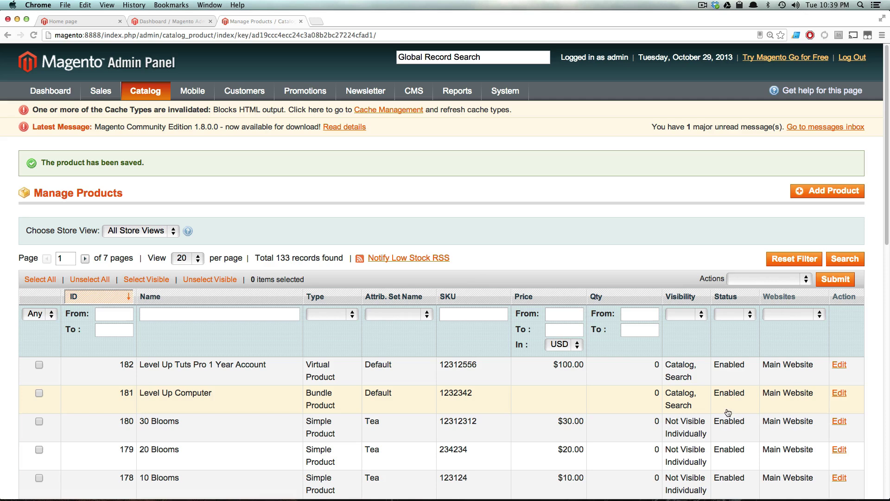
left_click(174, 22)
left_click(71, 21)
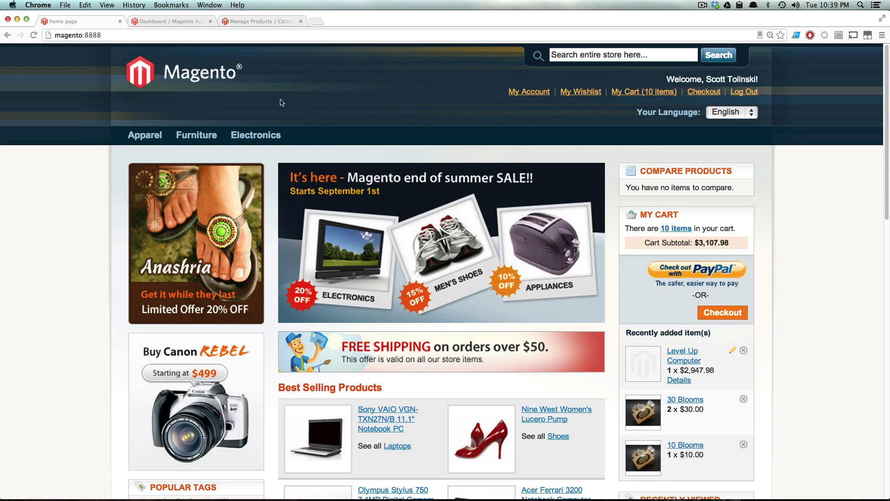
left_click(186, 83)
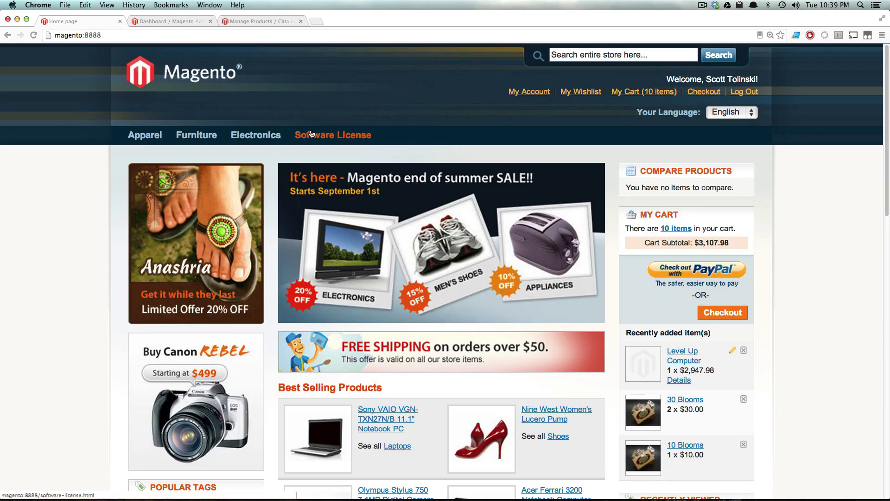
left_click(311, 134)
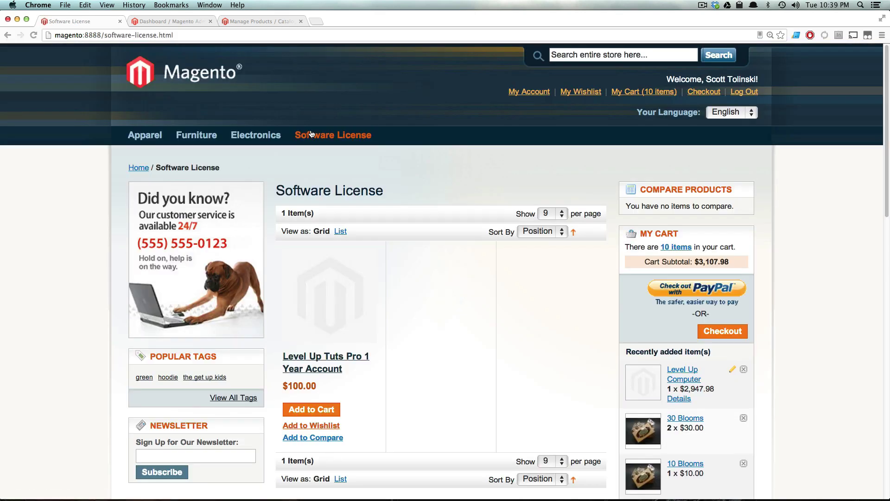
scroll(371, 209, "down", 3)
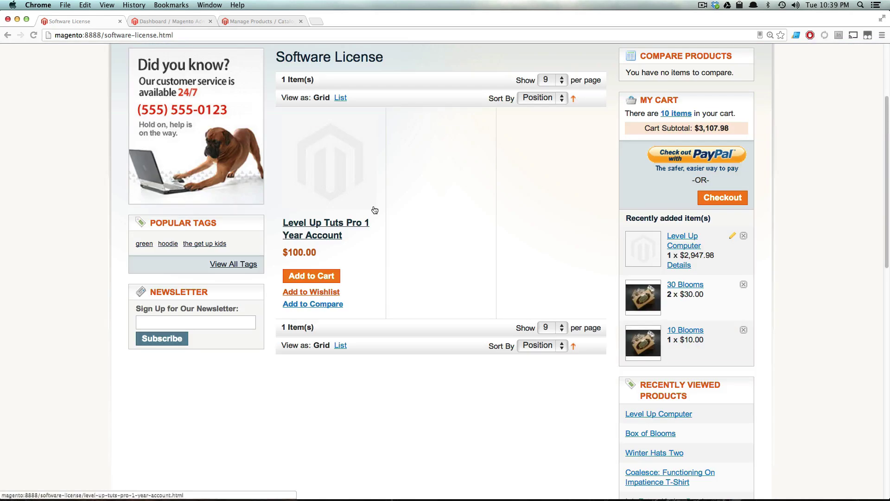
Add Level Up Tuts Pro 1 Year Account with Elite Member (Yes) to the cart at $150.00.
left_click(327, 237)
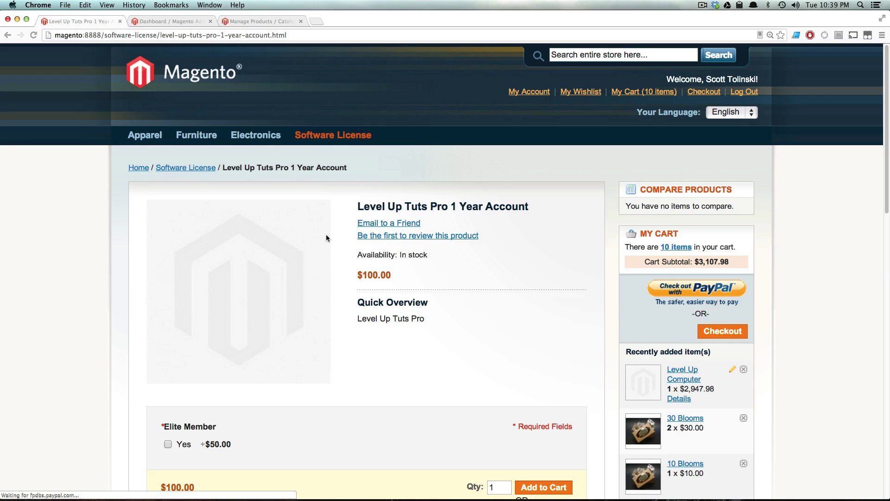
scroll(327, 238, "down", 2)
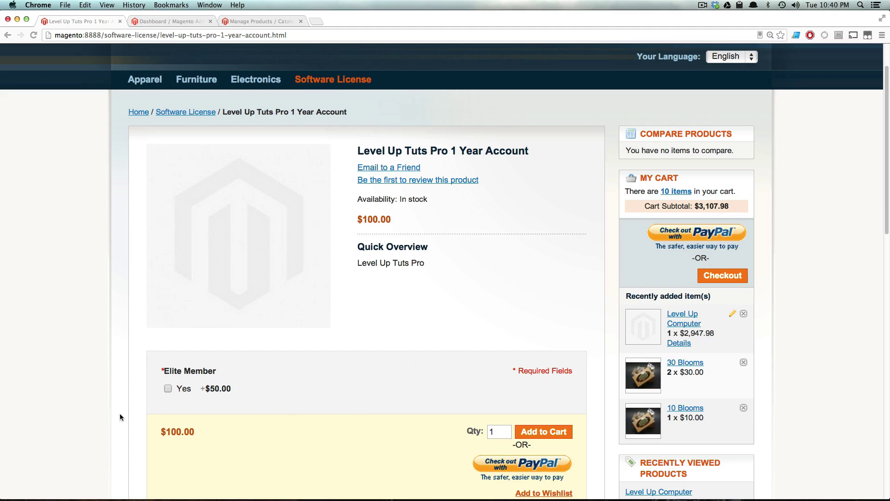
scroll(226, 379, "down", 3)
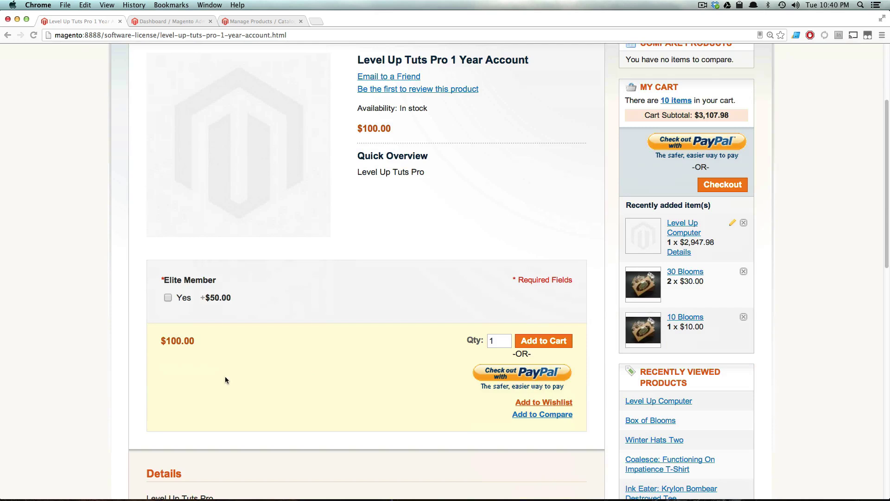
left_click(168, 297)
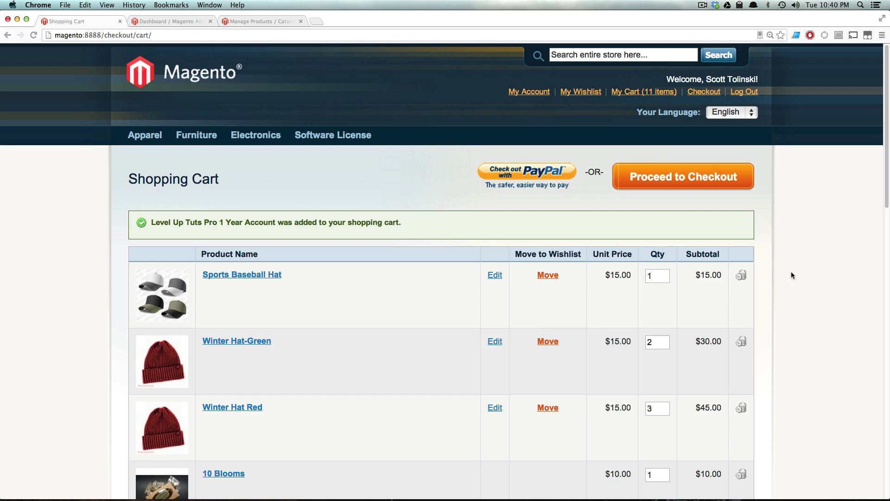
Remove the Sports Baseball Hat and Winter Hat-Green from the cart, then proceed to checkout.
left_click(742, 276)
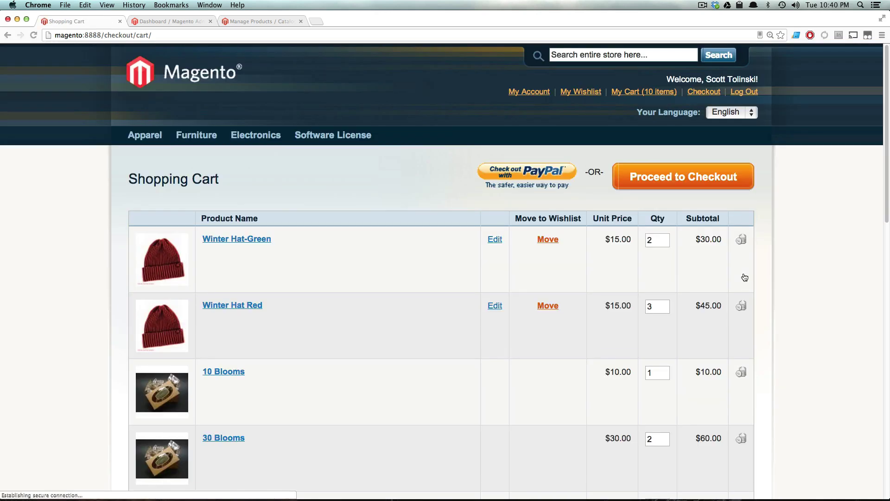
left_click(743, 242)
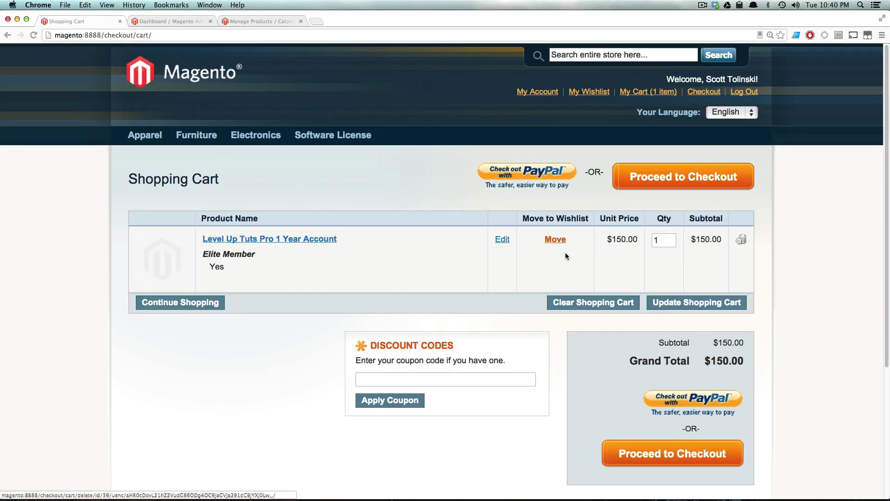
left_click(650, 457)
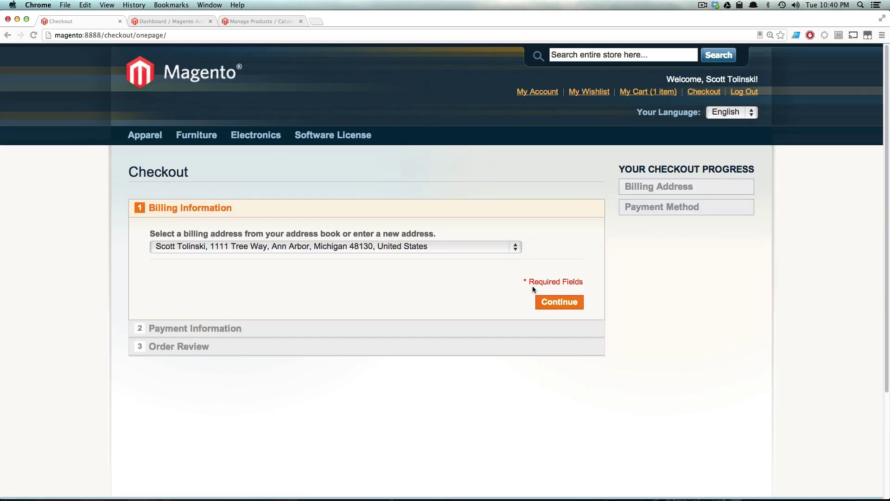
Confirm the billing address and place the order paying by Check / Money order.
left_click(560, 302)
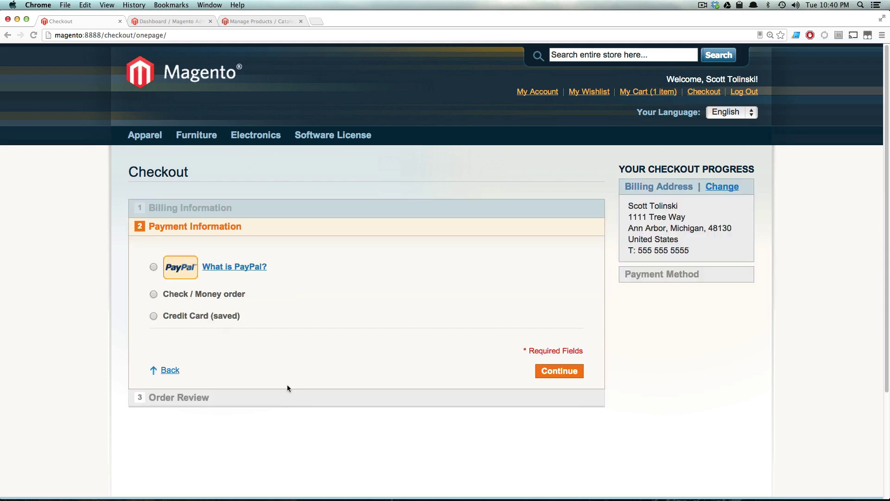
left_click(153, 294)
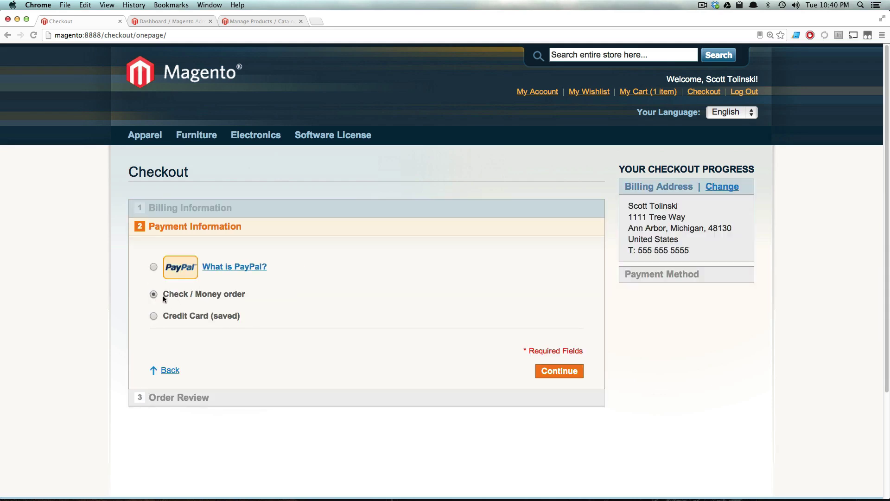
left_click(548, 371)
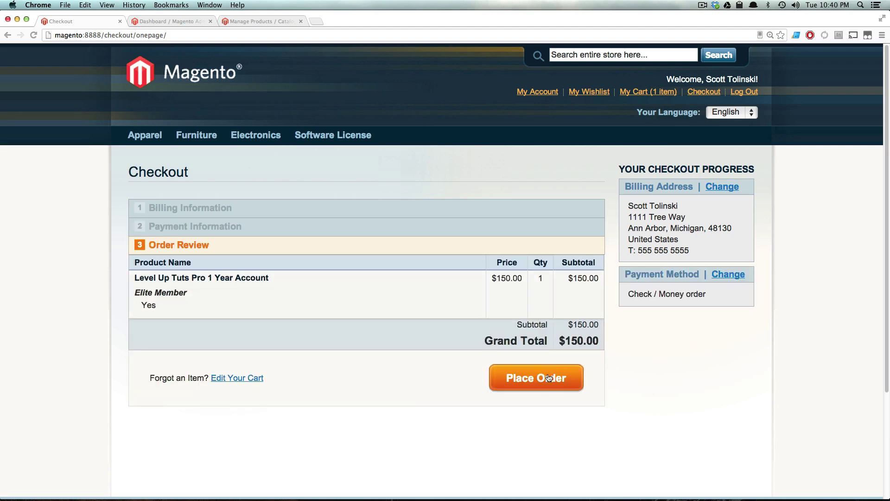
left_click(548, 377)
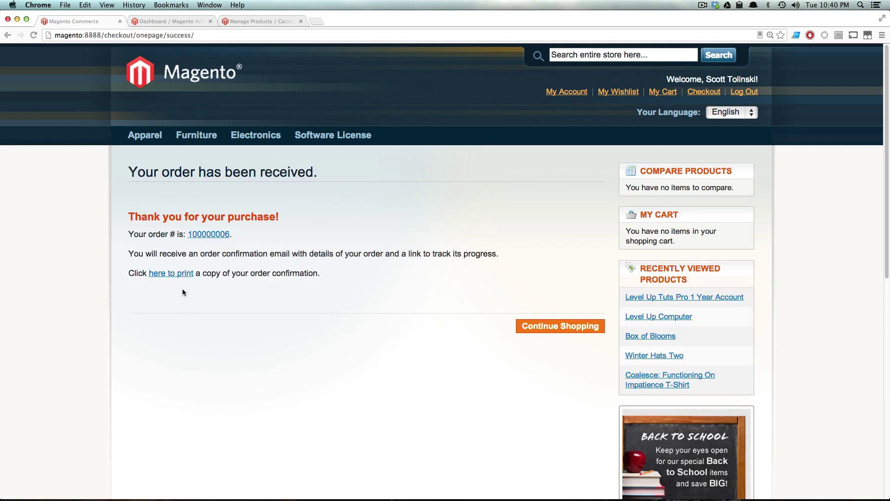
Open the new order's detail page and look over the ordered items table.
left_click(217, 237)
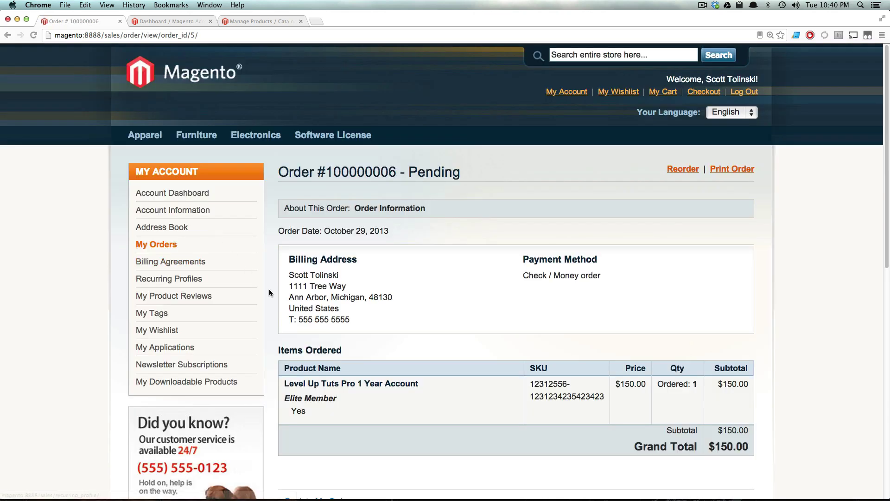
scroll(552, 356, "down", 5)
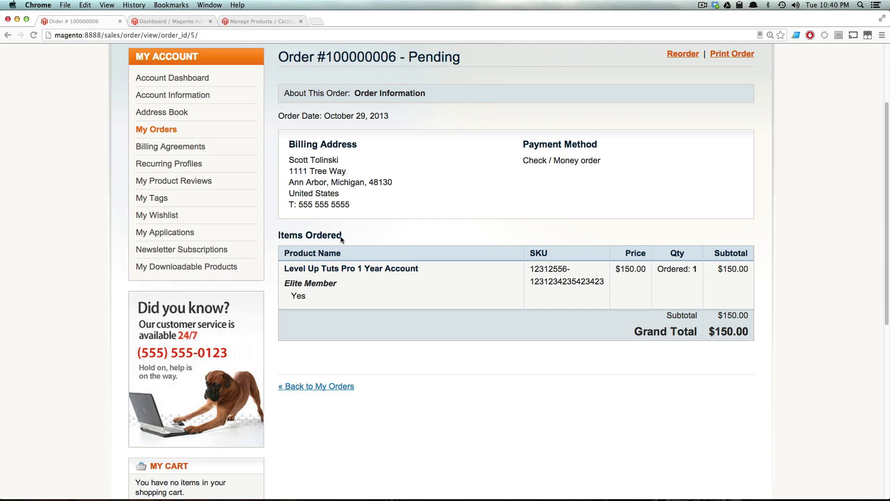
left_click_drag(343, 235, 323, 249)
left_click(322, 249)
Highlight the Level Up Tuts Pro item, its Elite Member Yes option, SKU and 150.00 price.
triple_click(351, 271)
left_click_drag(645, 270, 622, 271)
left_click(405, 307)
triple_click(383, 268)
left_click(419, 307)
left_click_drag(366, 304, 482, 295)
scroll(492, 272, "up", 3)
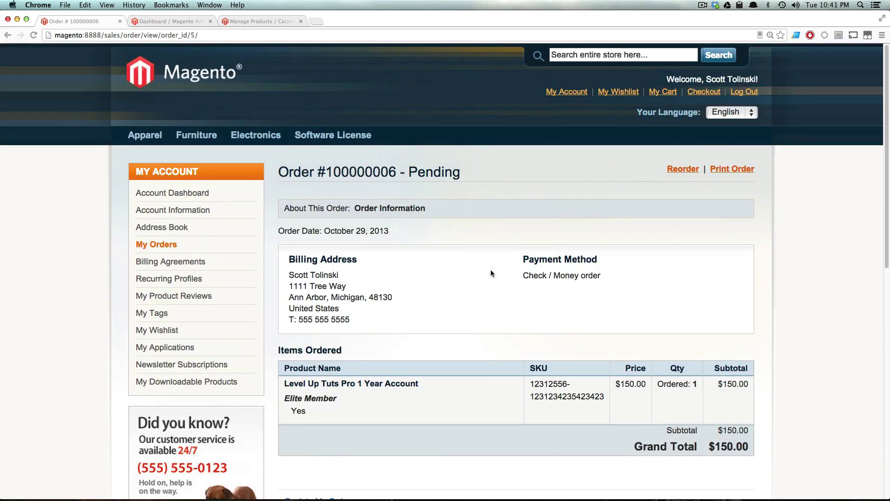